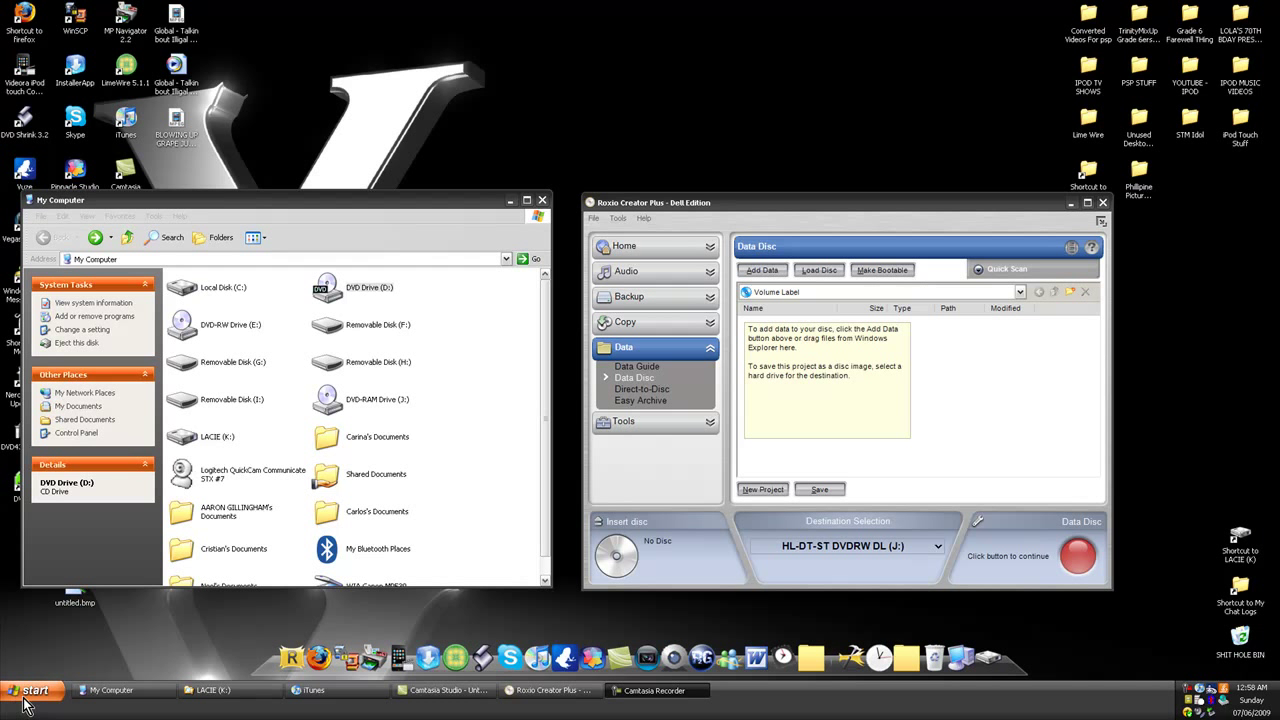
# Position My Computer beside the Roxio project and close the CinePlayer that autoplayed the WATERBOY DVD
pyautogui.click(443, 237)
pyautogui.moveTo(450, 198)
pyautogui.mouseDown()
pyautogui.moveTo(471, 205)
pyautogui.moveTo(455, 202)
pyautogui.mouseUp()
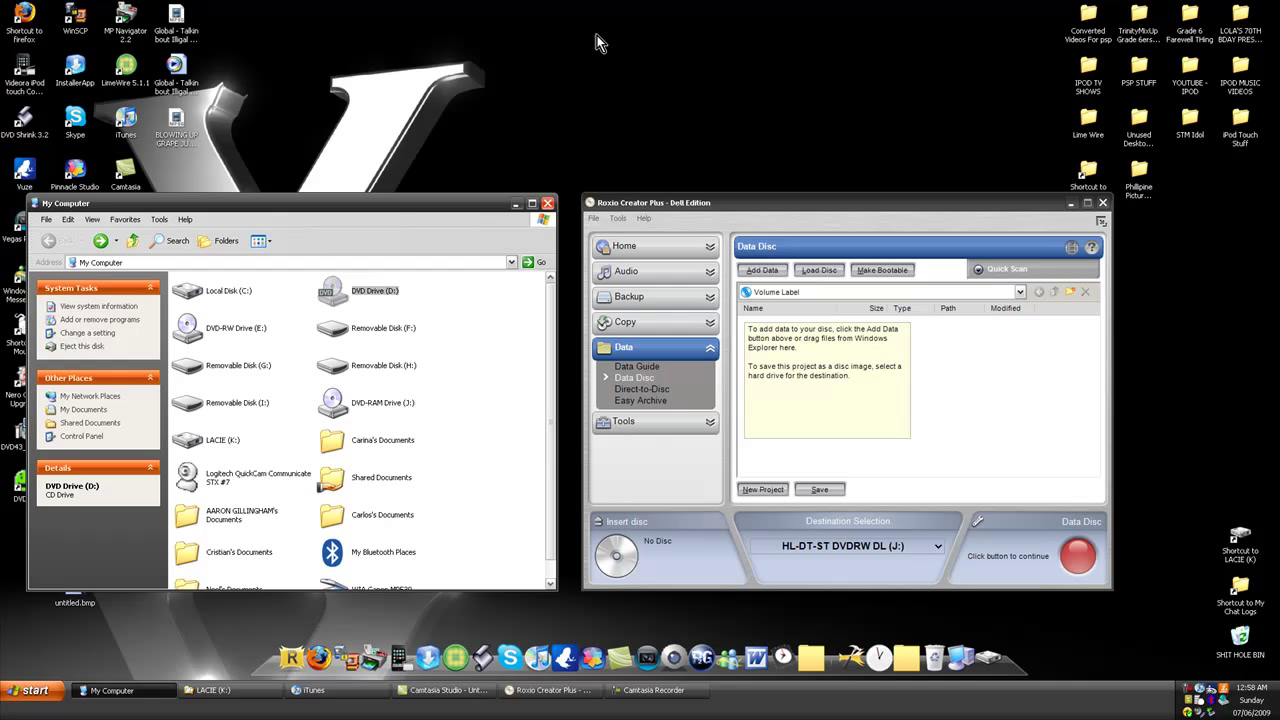
pyautogui.click(655, 200)
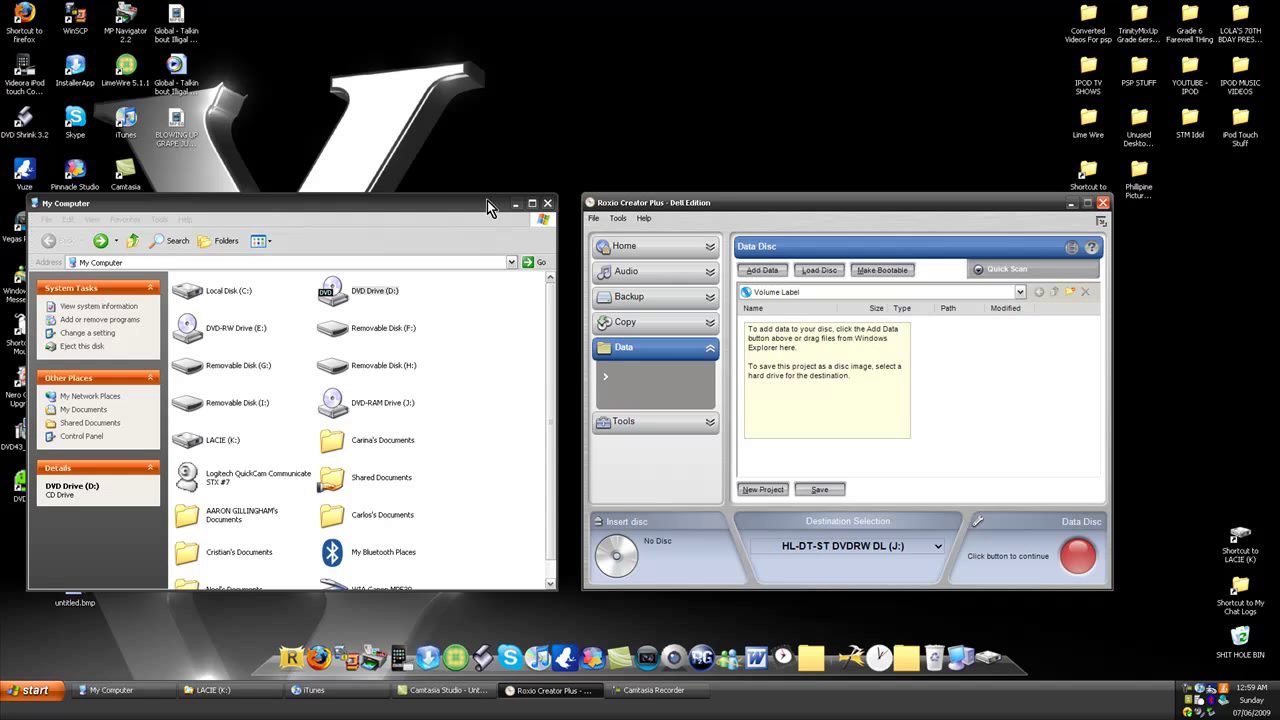
pyautogui.moveTo(487, 200); pyautogui.dragTo(498, 197)
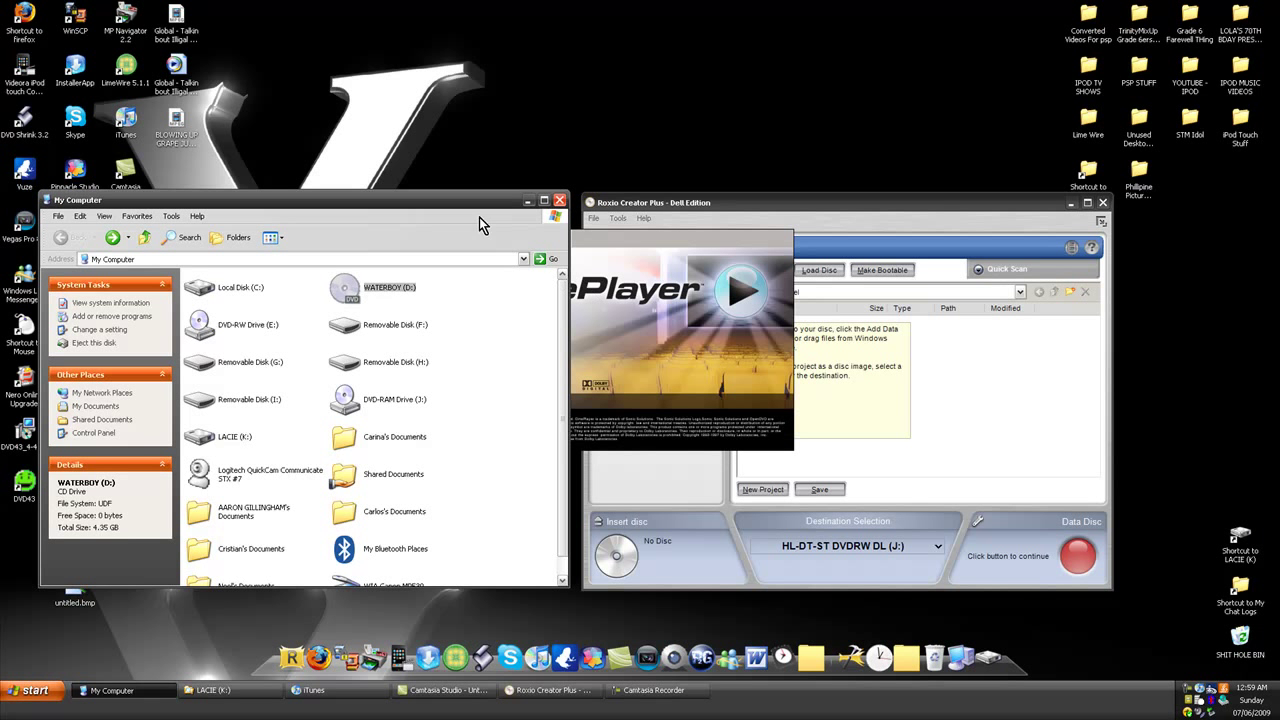
pyautogui.moveTo(472, 203)
pyautogui.mouseDown()
pyautogui.moveTo(303, 289)
pyautogui.moveTo(491, 179)
pyautogui.moveTo(443, 220)
pyautogui.moveTo(459, 206)
pyautogui.mouseUp()
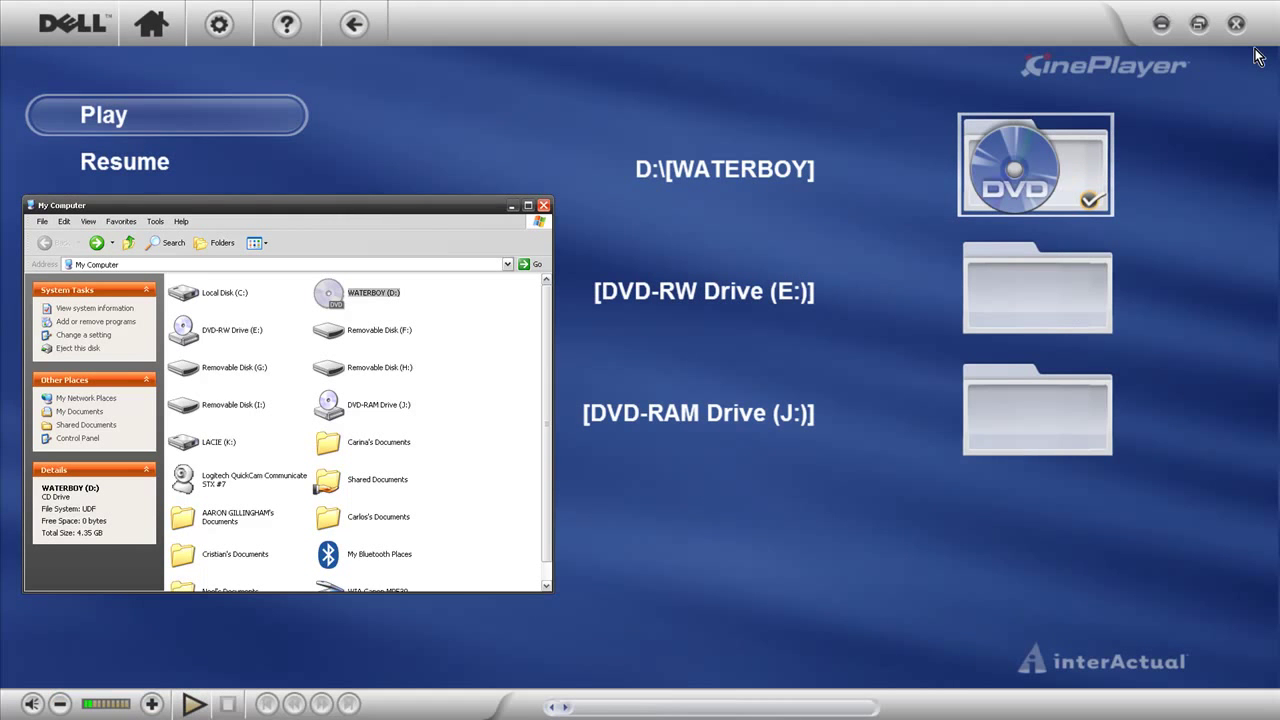
pyautogui.click(1236, 23)
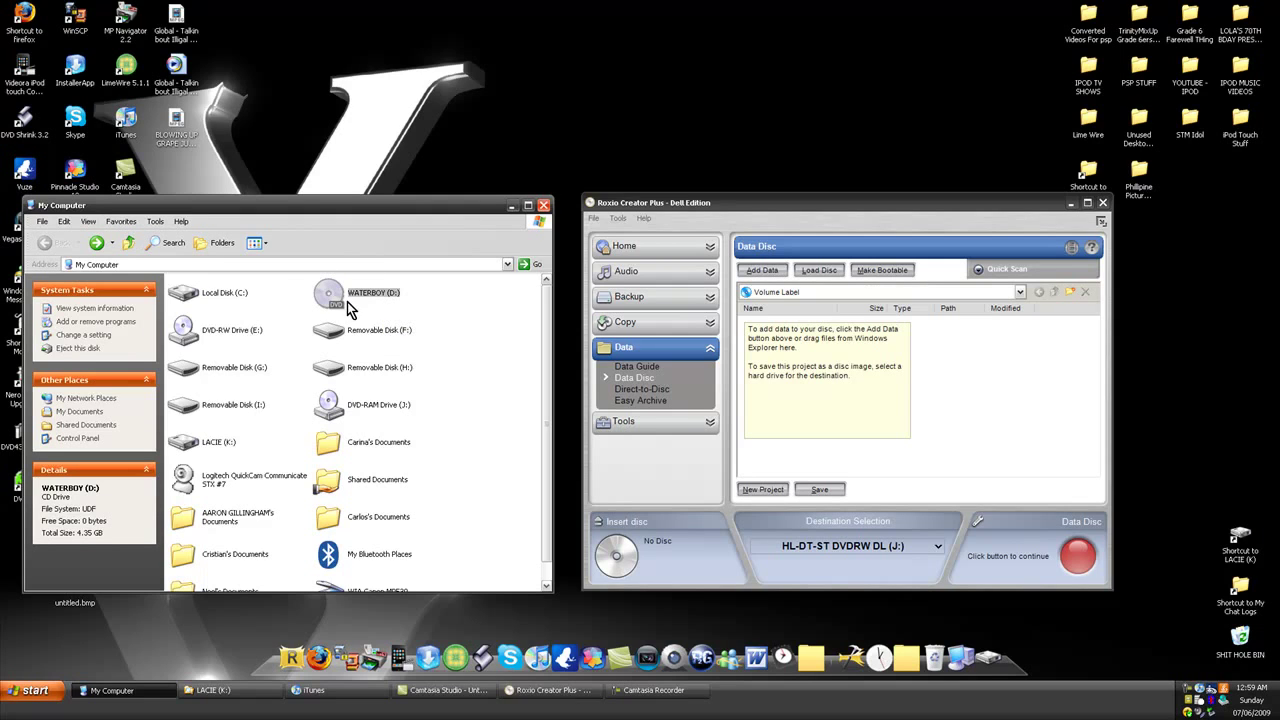
# Open WATERBOY (D:) and its VIDEO_TS folder to view the BUP, IFO and VOB files
pyautogui.moveTo(396, 305)
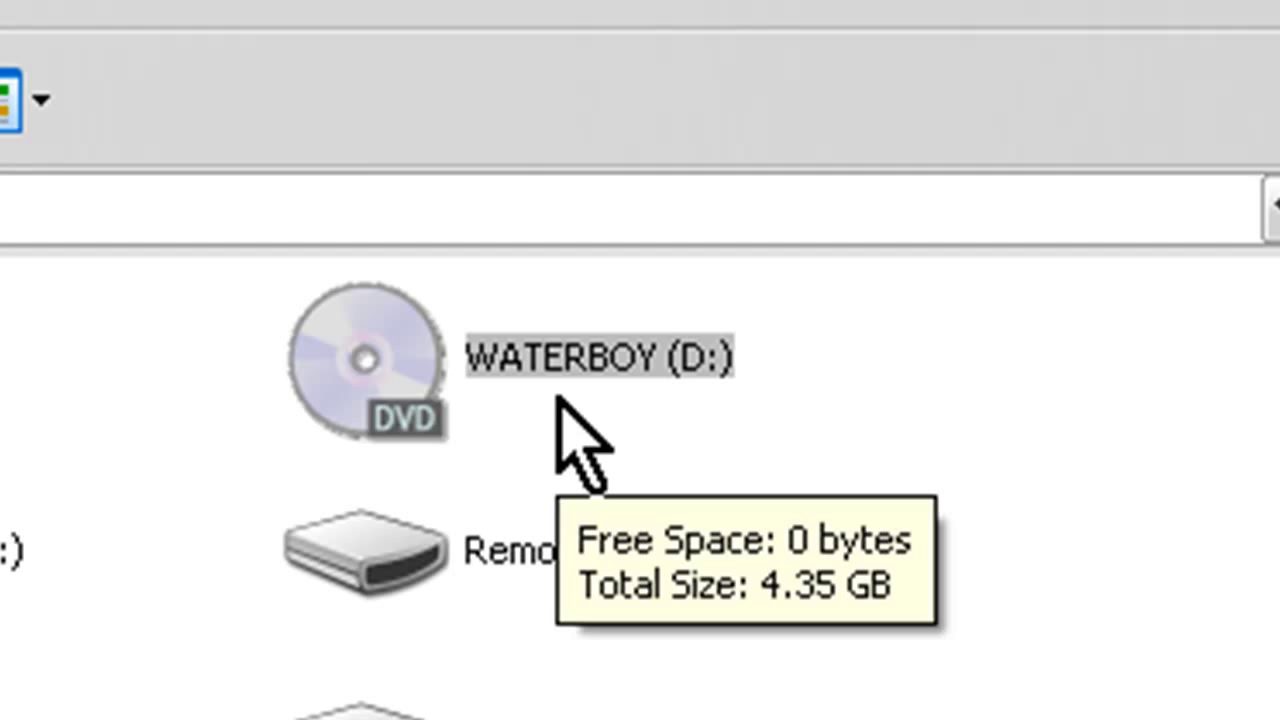
pyautogui.doubleClick(557, 398)
pyautogui.rightClick(557, 398)
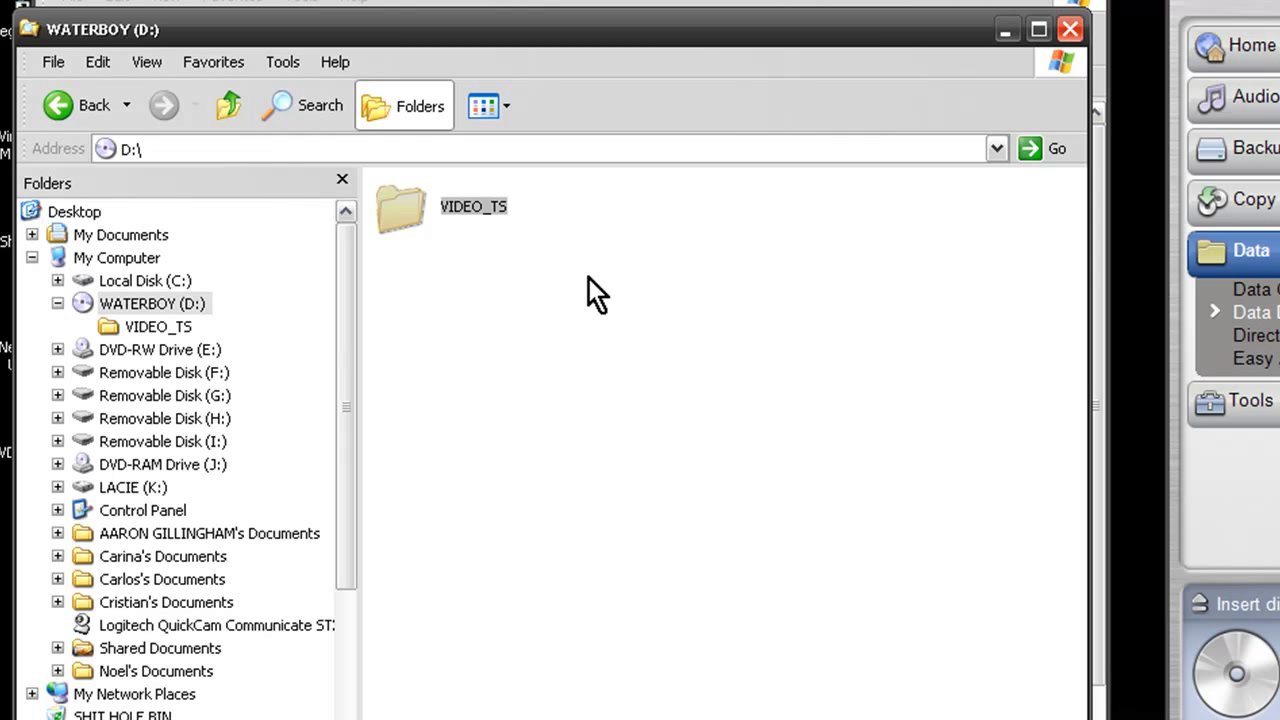
pyautogui.doubleClick(478, 206)
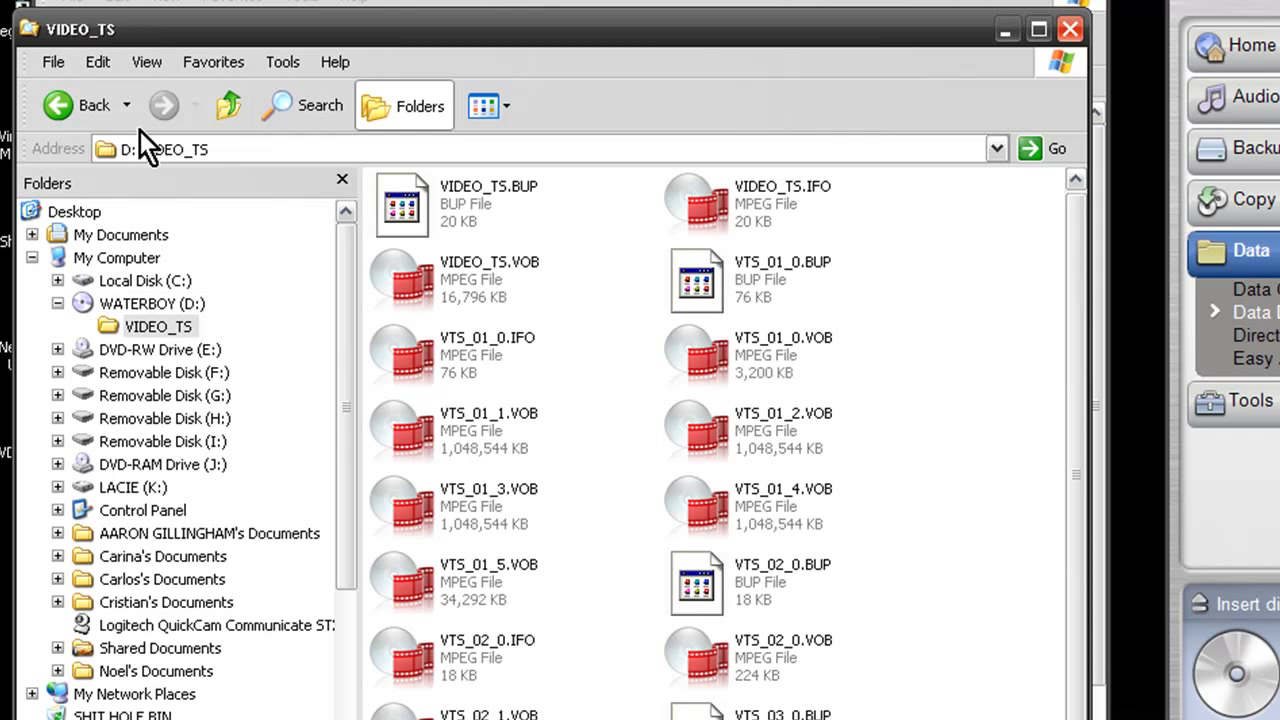
# Return to the disc's top level and select the VIDEO_TS folder
pyautogui.click(88, 103)
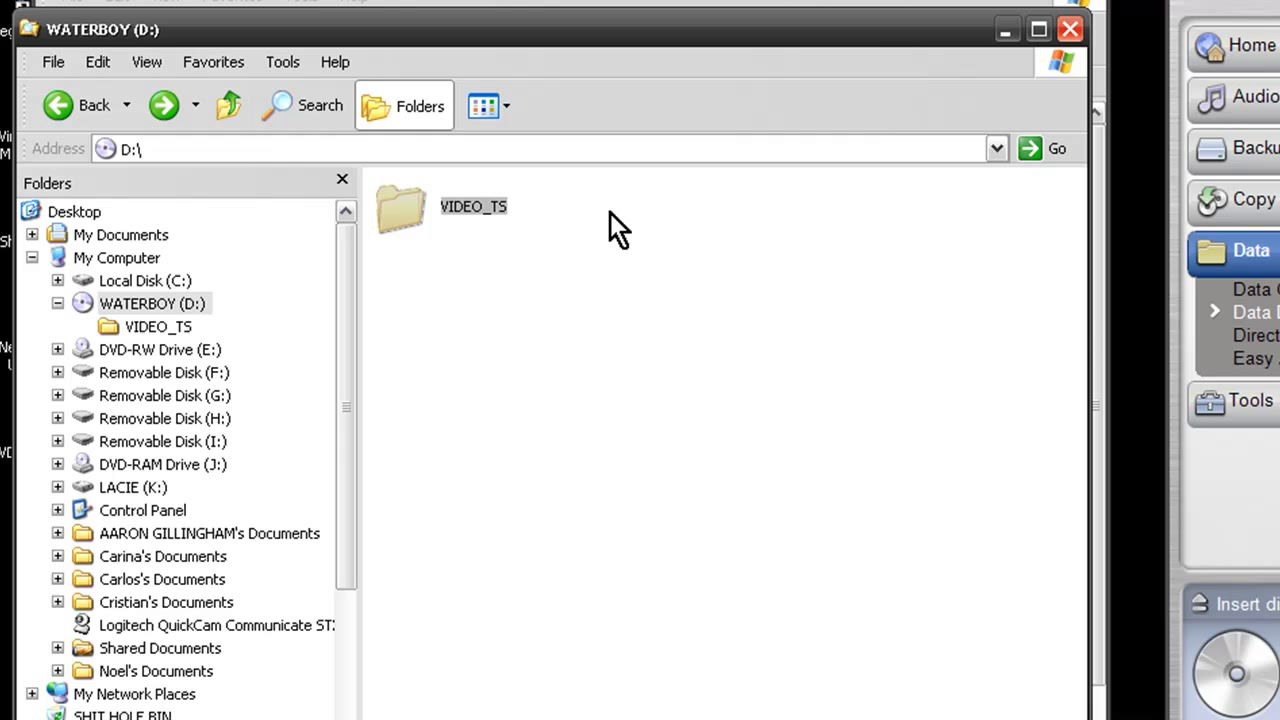
pyautogui.click(648, 250)
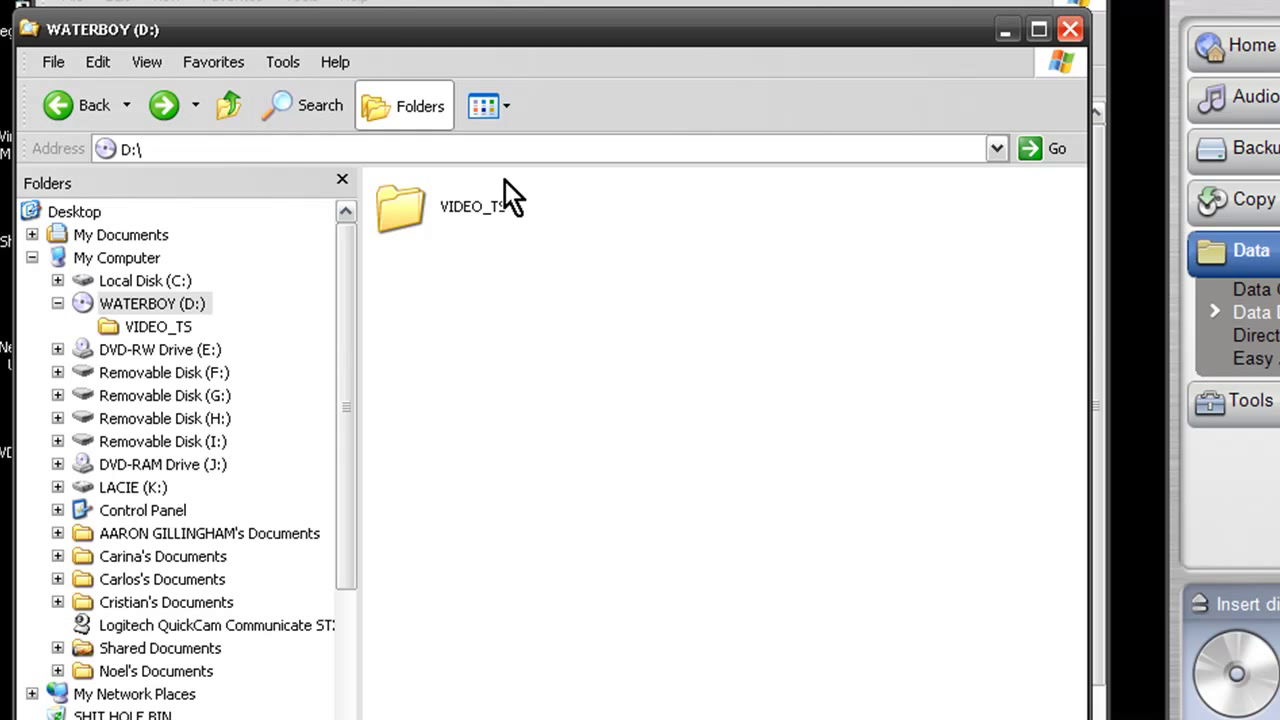
pyautogui.click(506, 205)
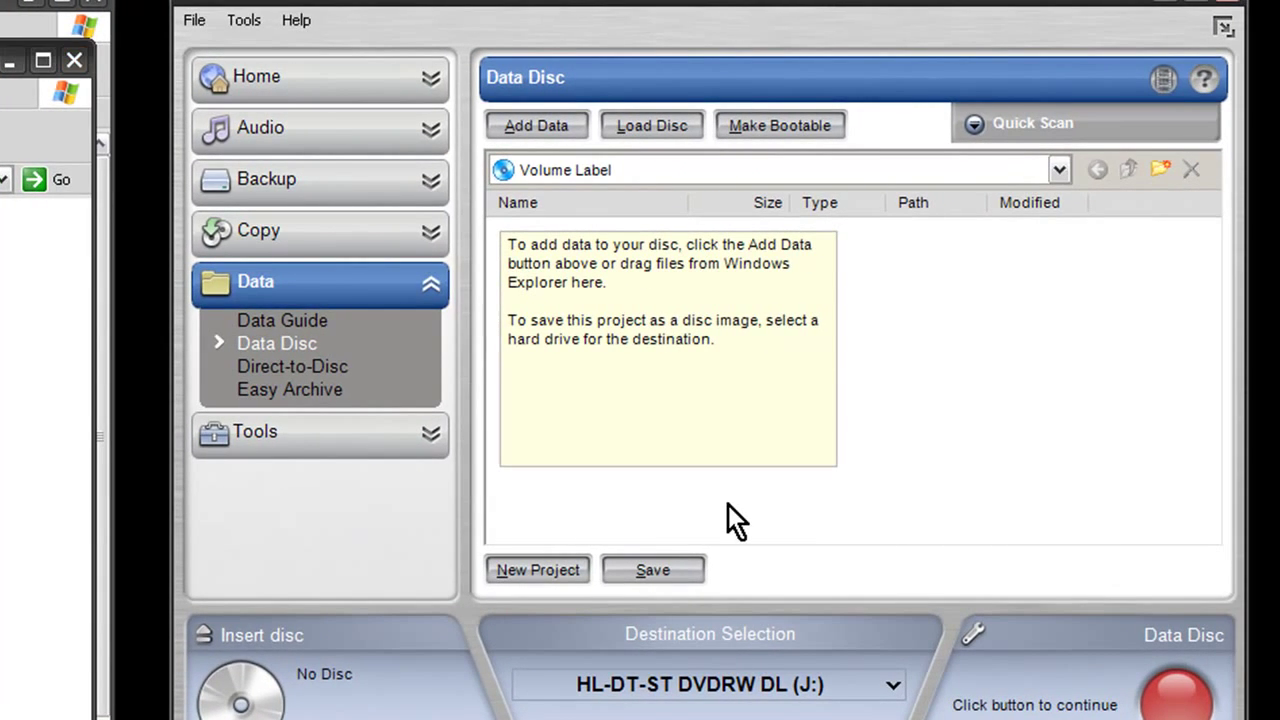
pyautogui.click(785, 684)
pyautogui.click(782, 684)
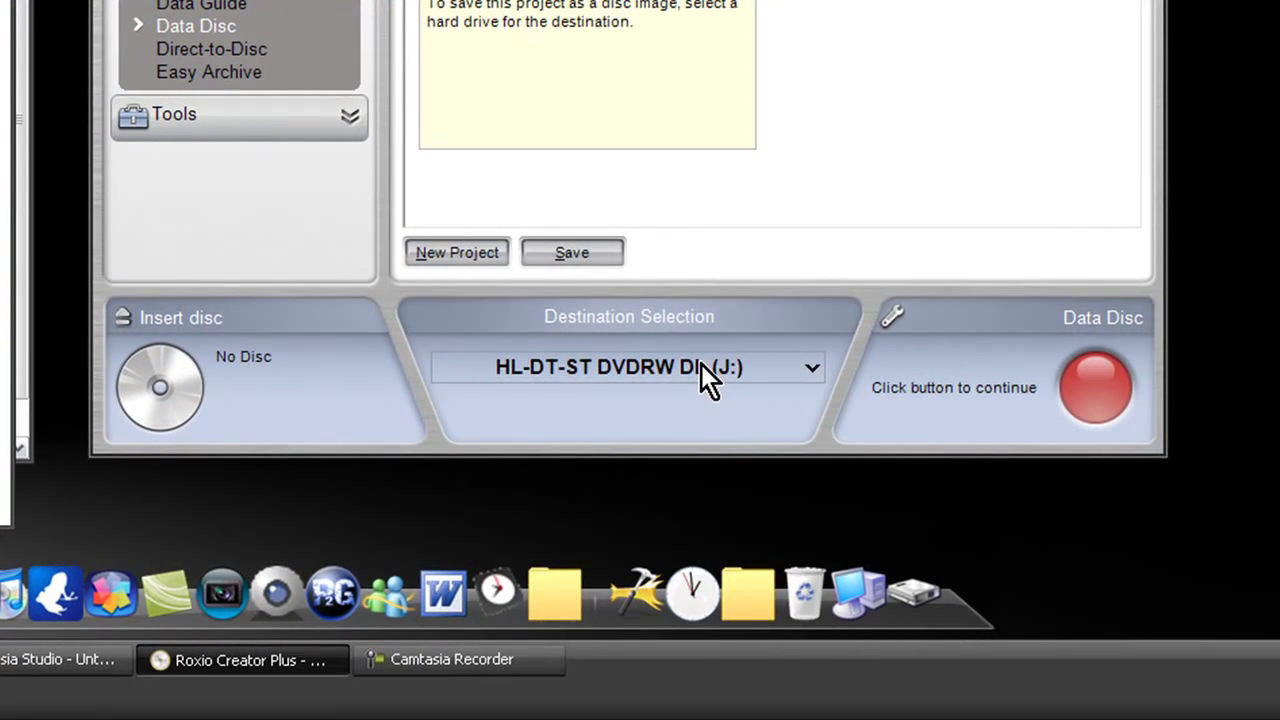
pyautogui.click(706, 378)
pyautogui.click(723, 362)
pyautogui.click(723, 362)
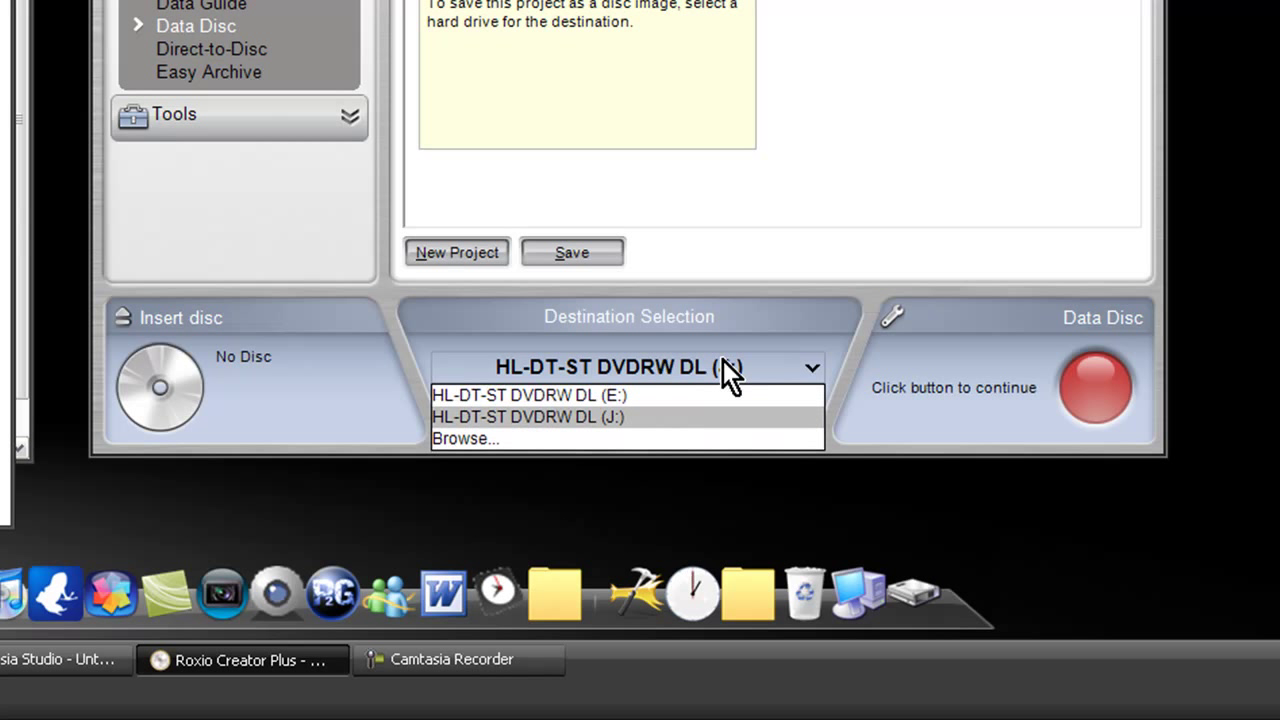
pyautogui.click(723, 362)
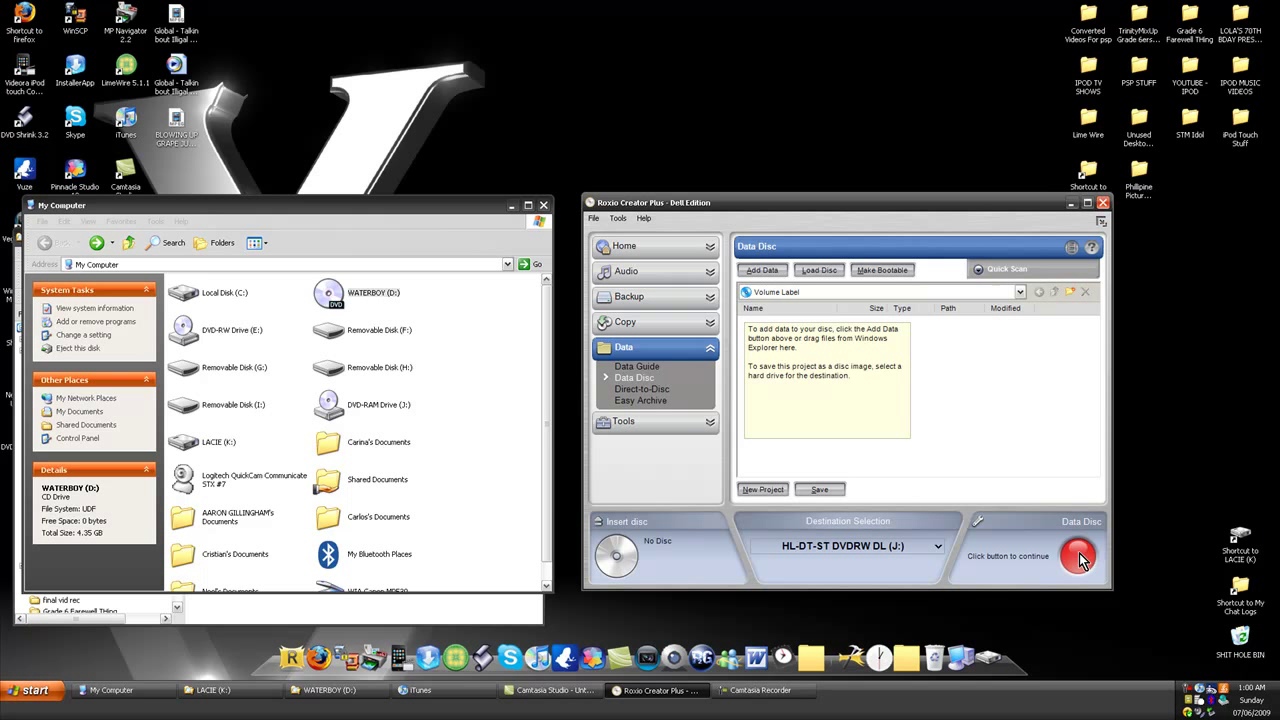
# Close the separate WATERBOY (D:) window and adjust My Computer's position
pyautogui.click(507, 603)
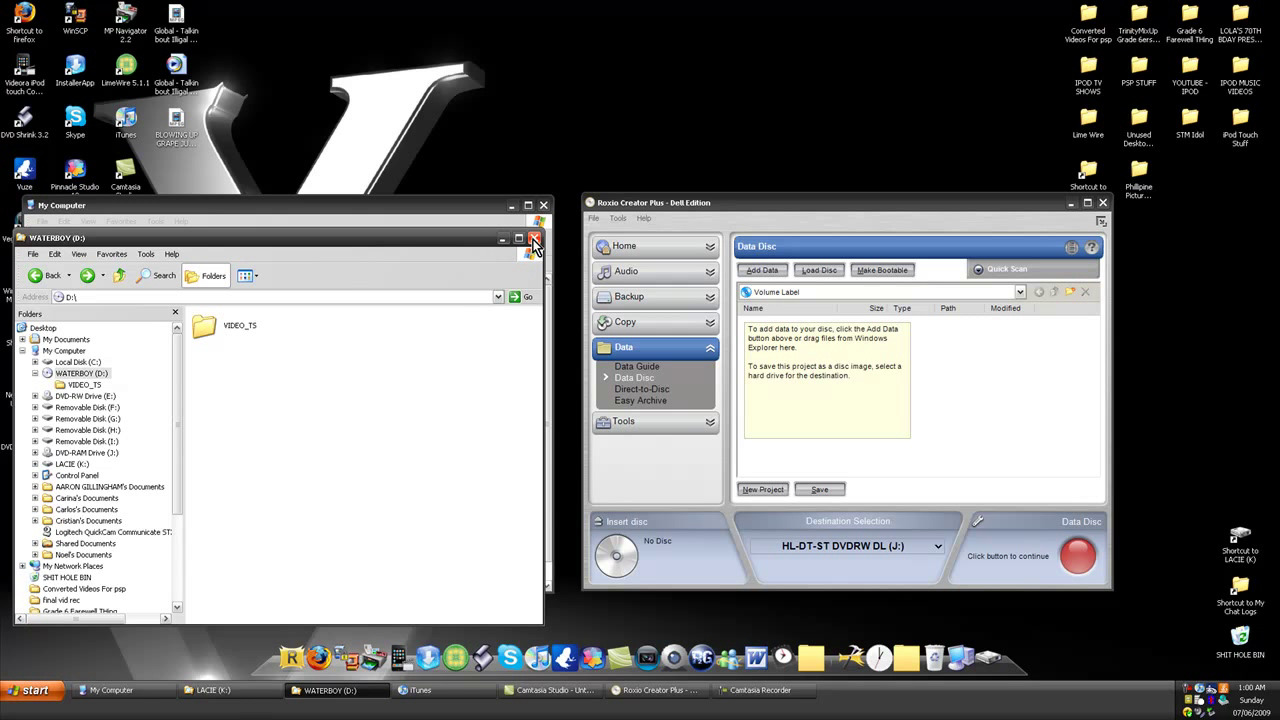
pyautogui.click(500, 244)
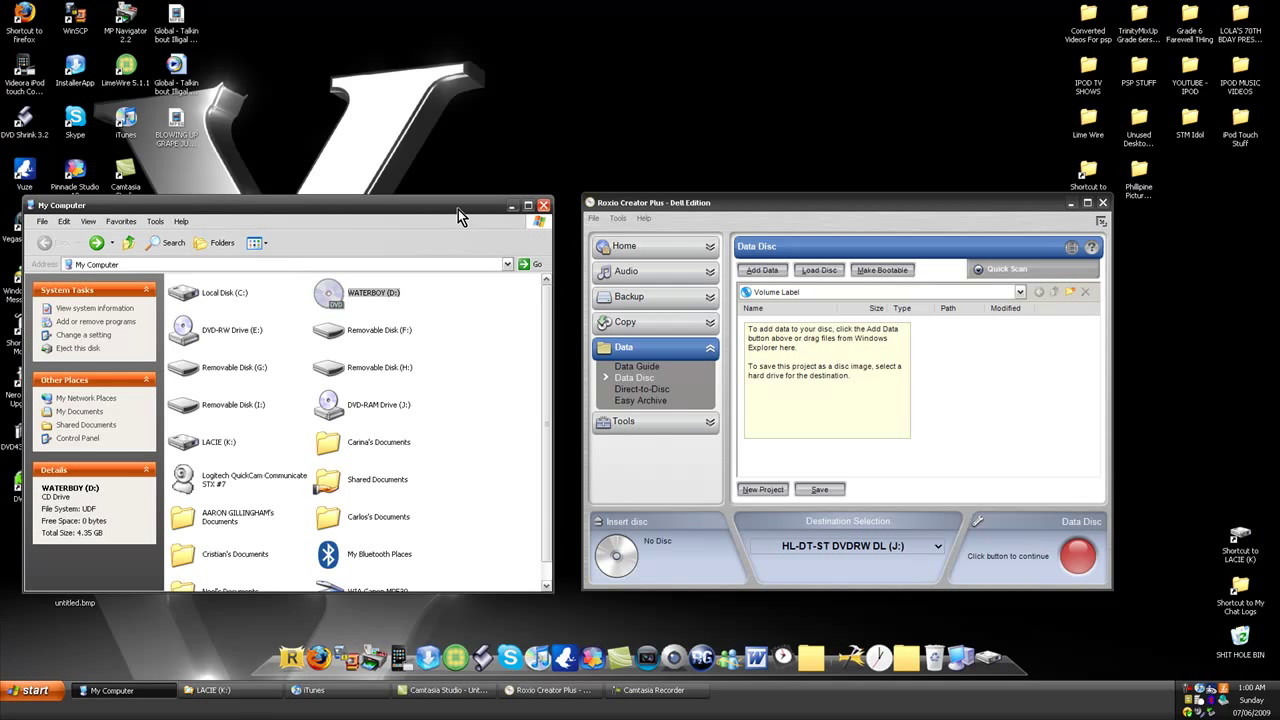
pyautogui.moveTo(458, 209)
pyautogui.mouseDown()
pyautogui.moveTo(448, 213)
pyautogui.moveTo(471, 206)
pyautogui.mouseUp()
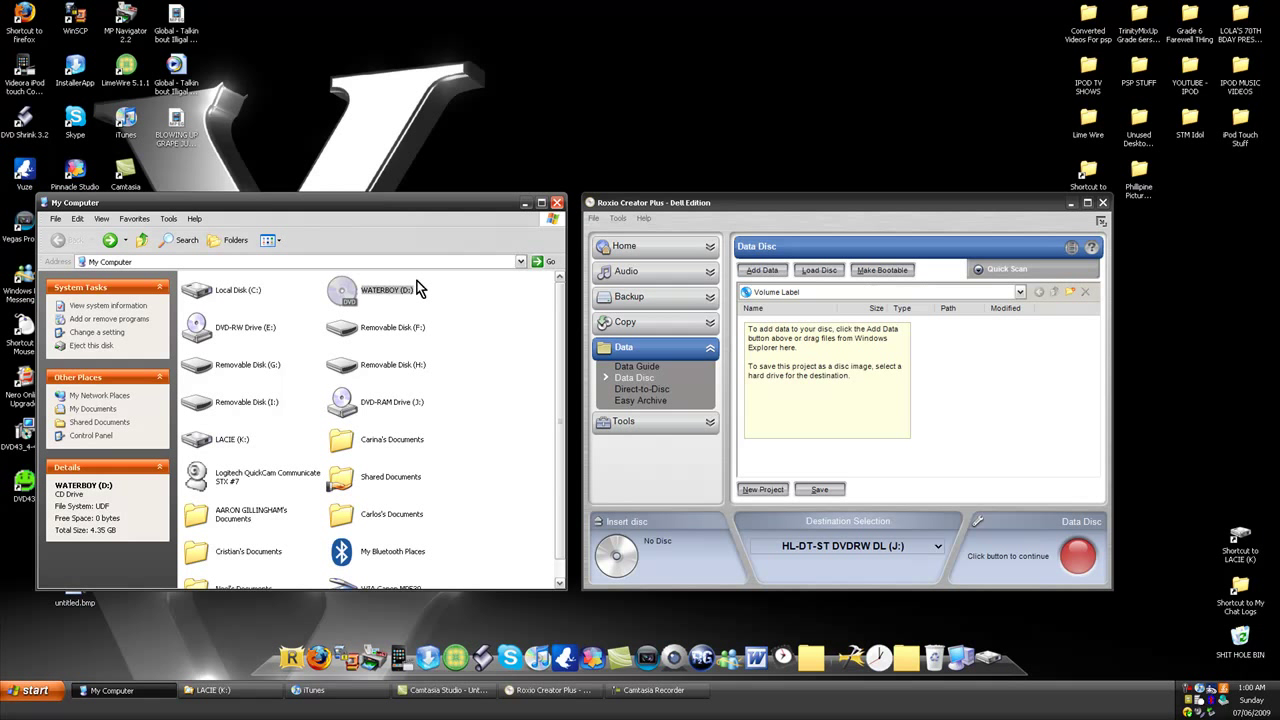
# Select WATERBOY (D:) in My Computer and choose Explore to view it with a folder tree
pyautogui.click(506, 346)
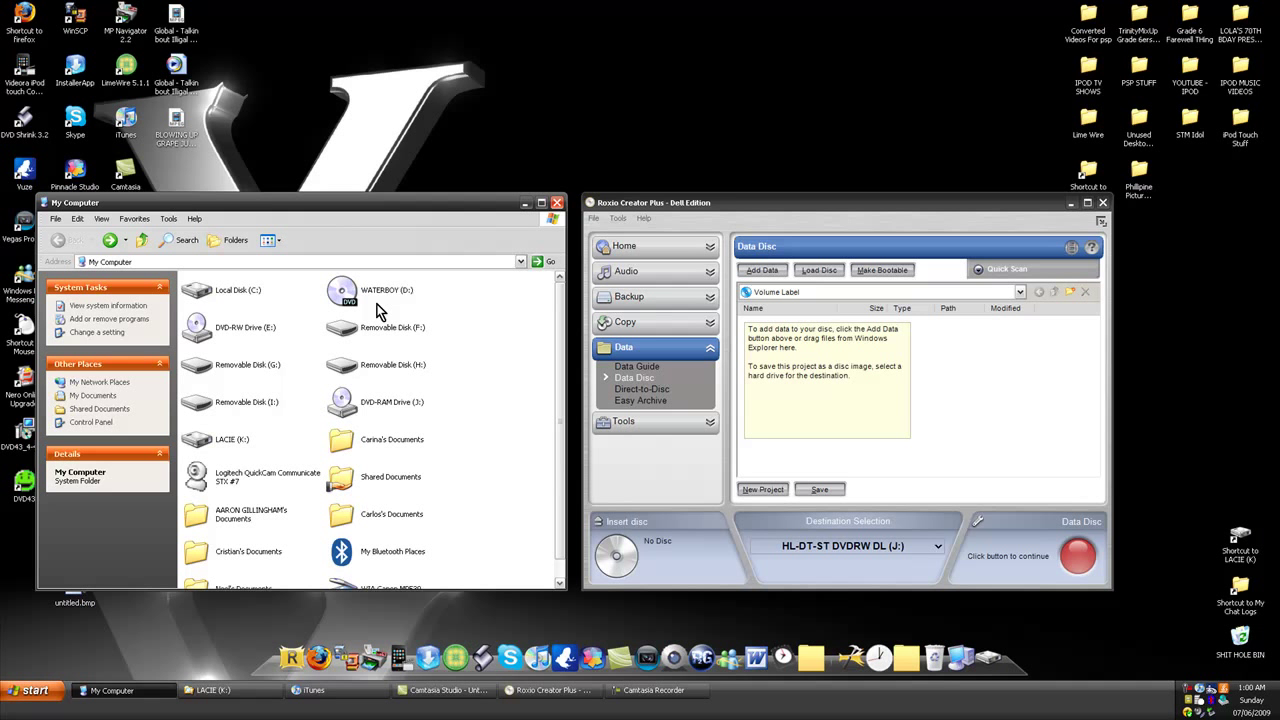
pyautogui.click(380, 300)
pyautogui.click(502, 358)
pyautogui.moveTo(506, 203); pyautogui.dragTo(510, 203)
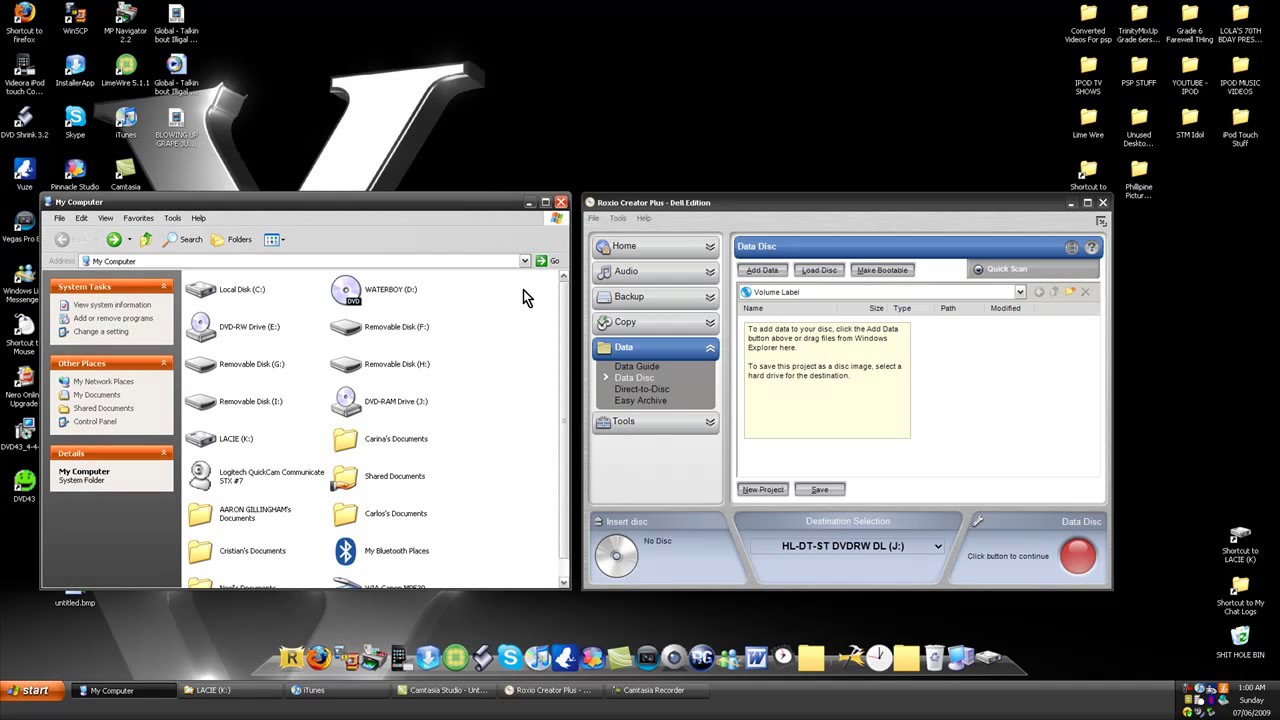
pyautogui.click(398, 296)
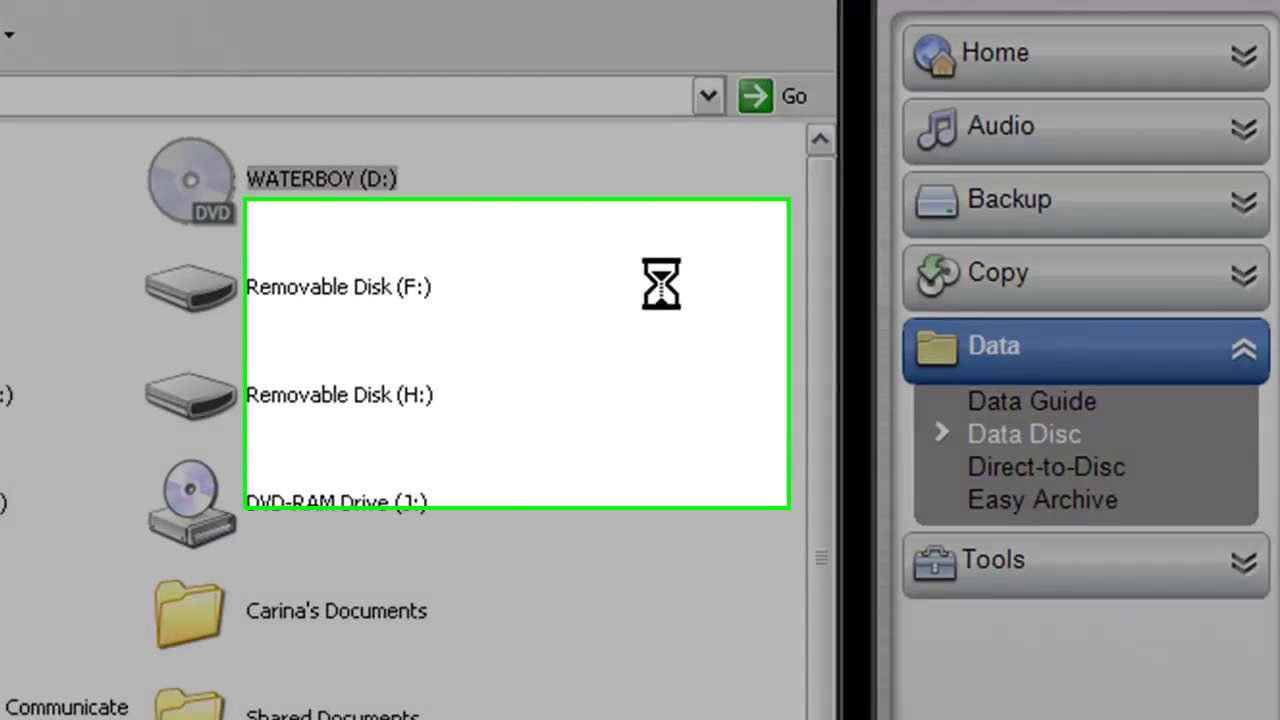
pyautogui.hotkey('shift', 'F10')
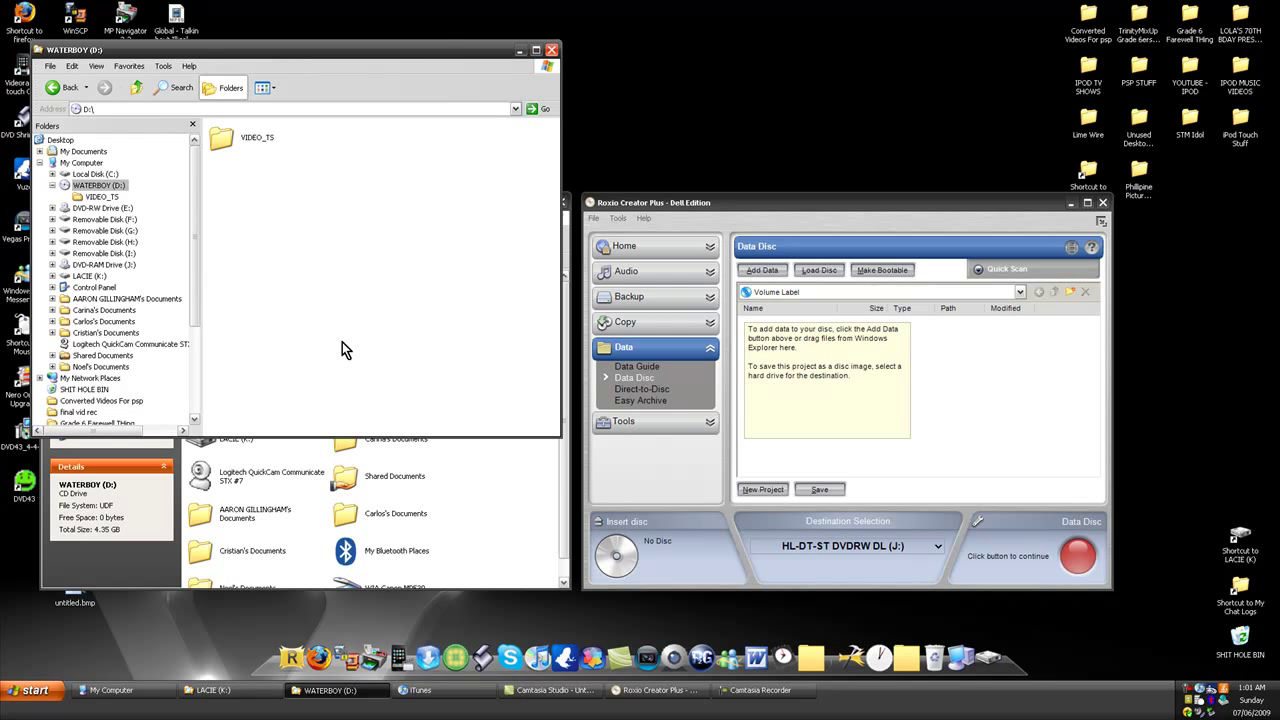
# Close the WATERBOY Explore window, make My Computer taller, and bring the Roxio Data Disc project forward
pyautogui.click(553, 47)
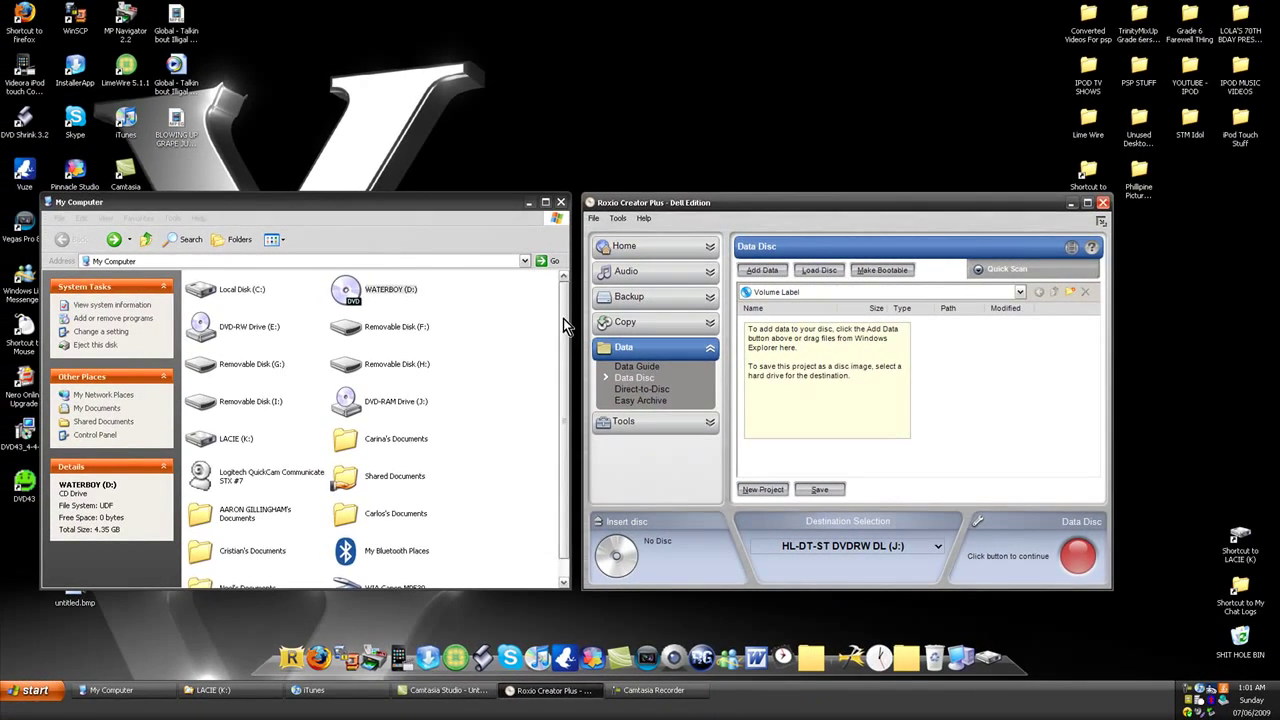
pyautogui.click(566, 300)
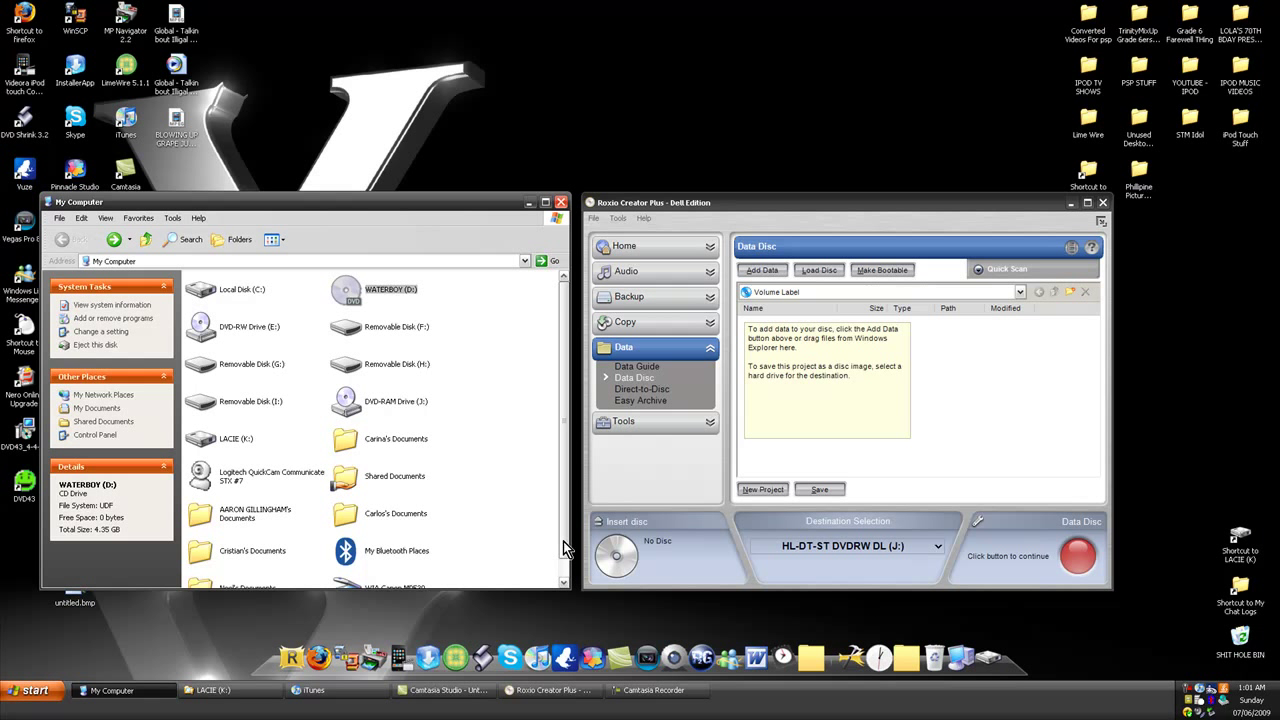
pyautogui.moveTo(545, 590); pyautogui.dragTo(534, 614)
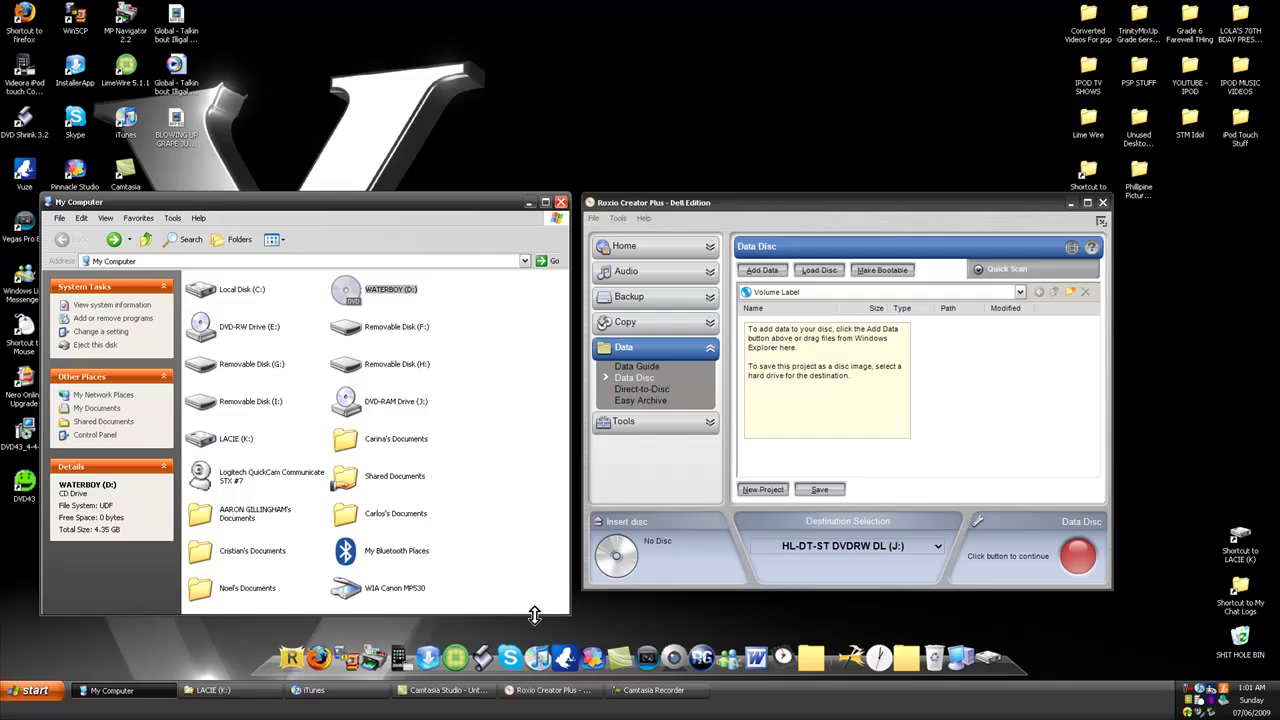
pyautogui.click(688, 484)
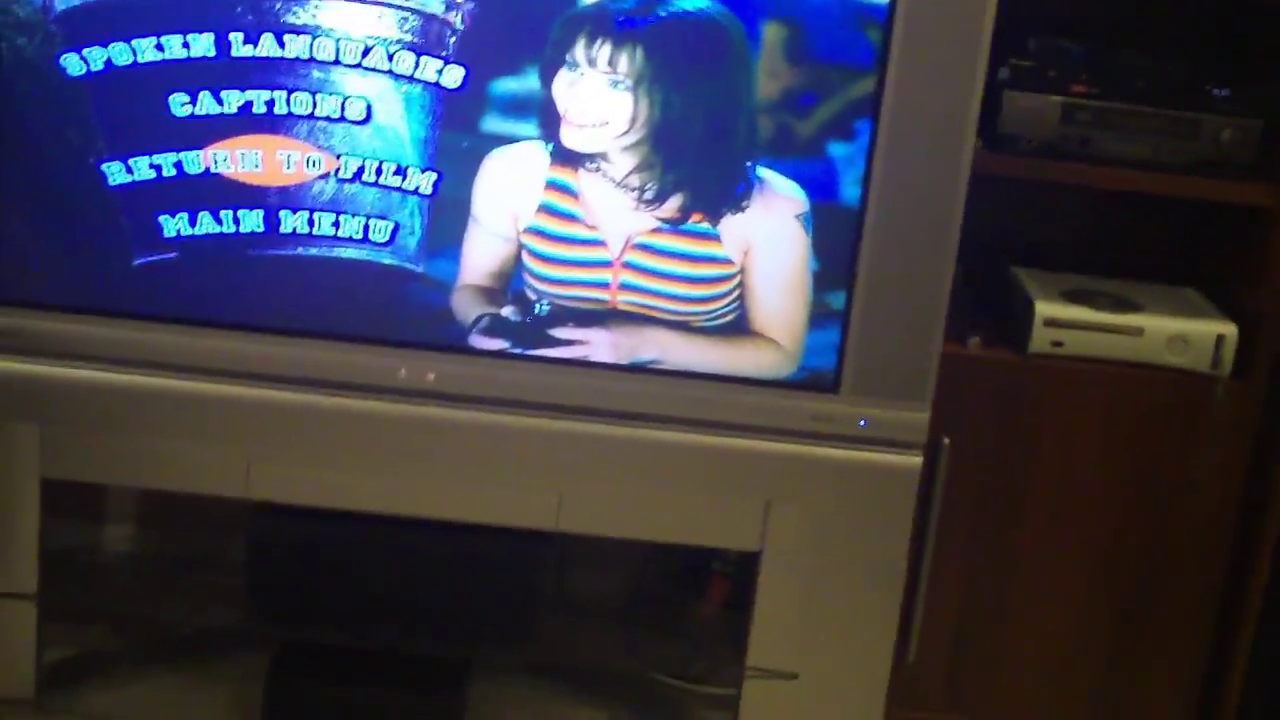
# On the DVD menu, open Chapter Selection and play chapter 4, Coach Klein
pyautogui.press('Down')
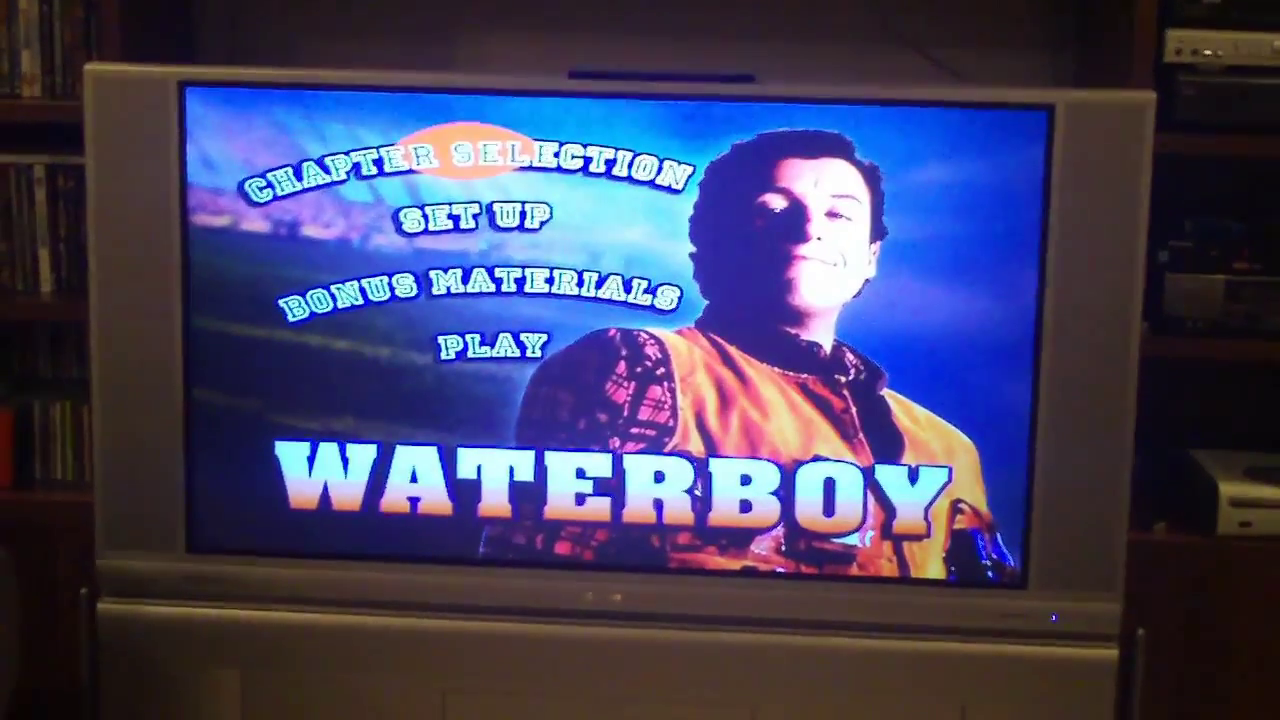
pyautogui.press('Up')
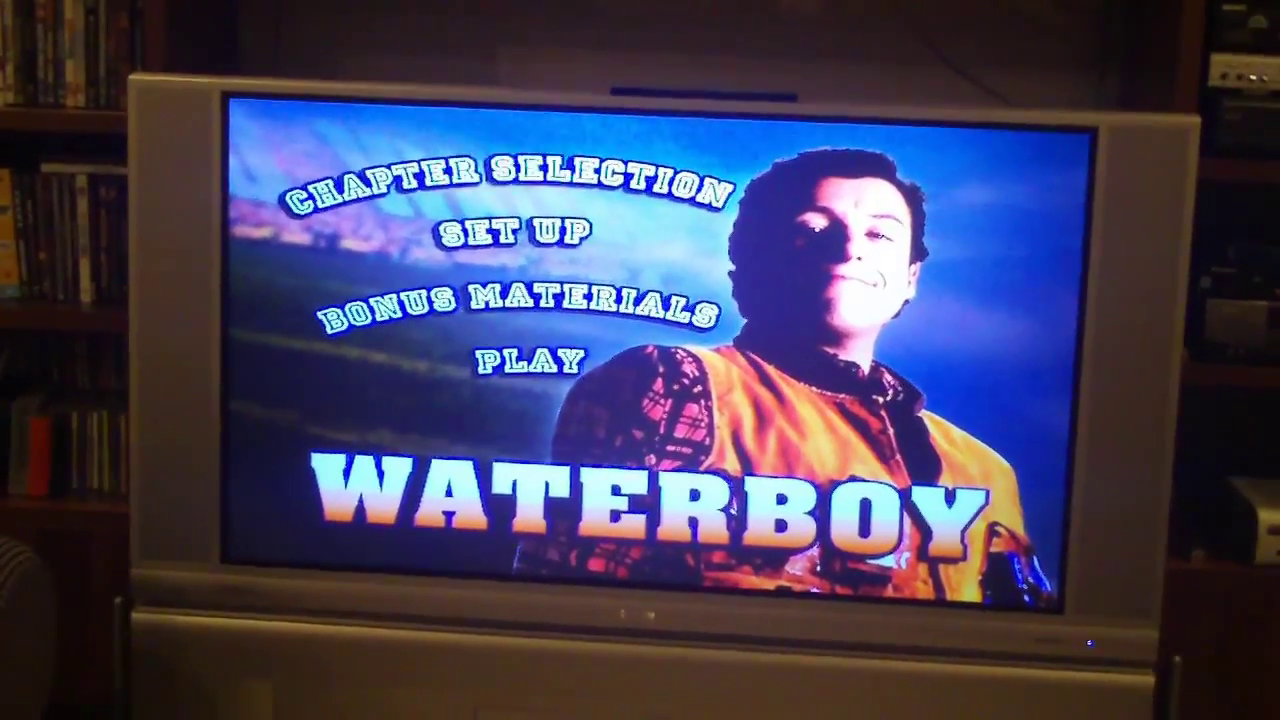
pyautogui.press('Return')
pyautogui.press('Down')
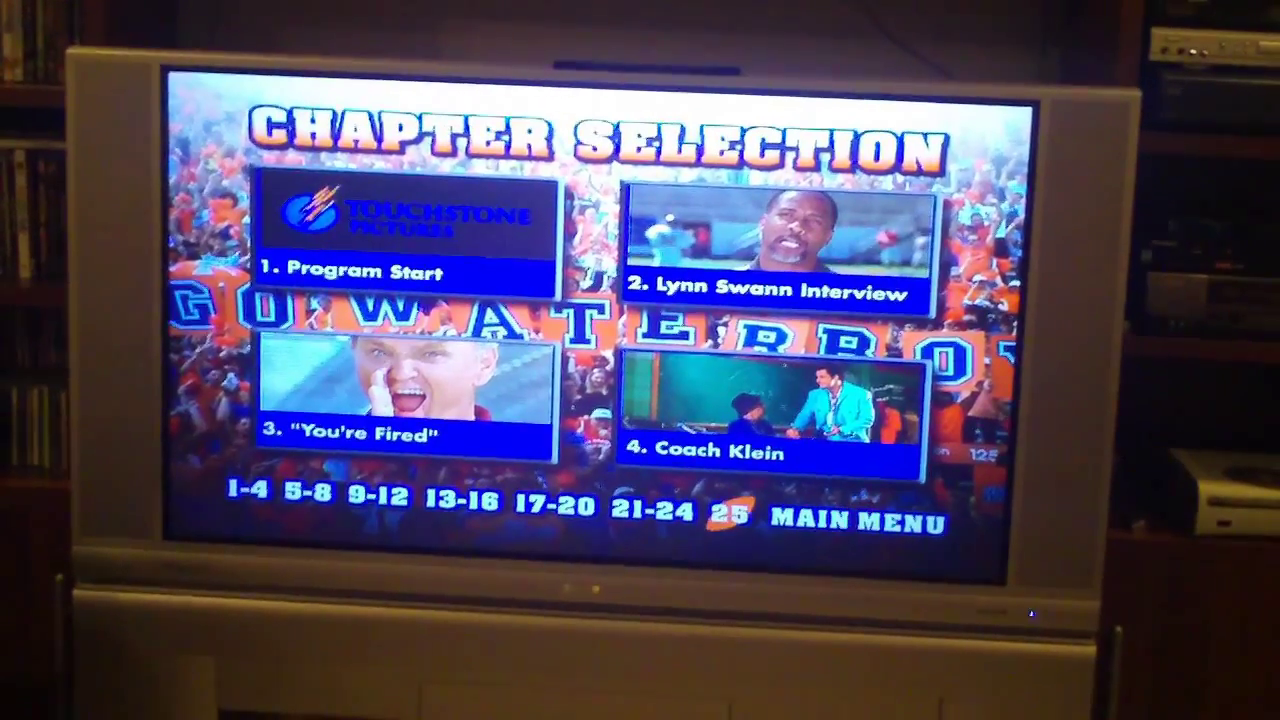
pyautogui.press('Return')
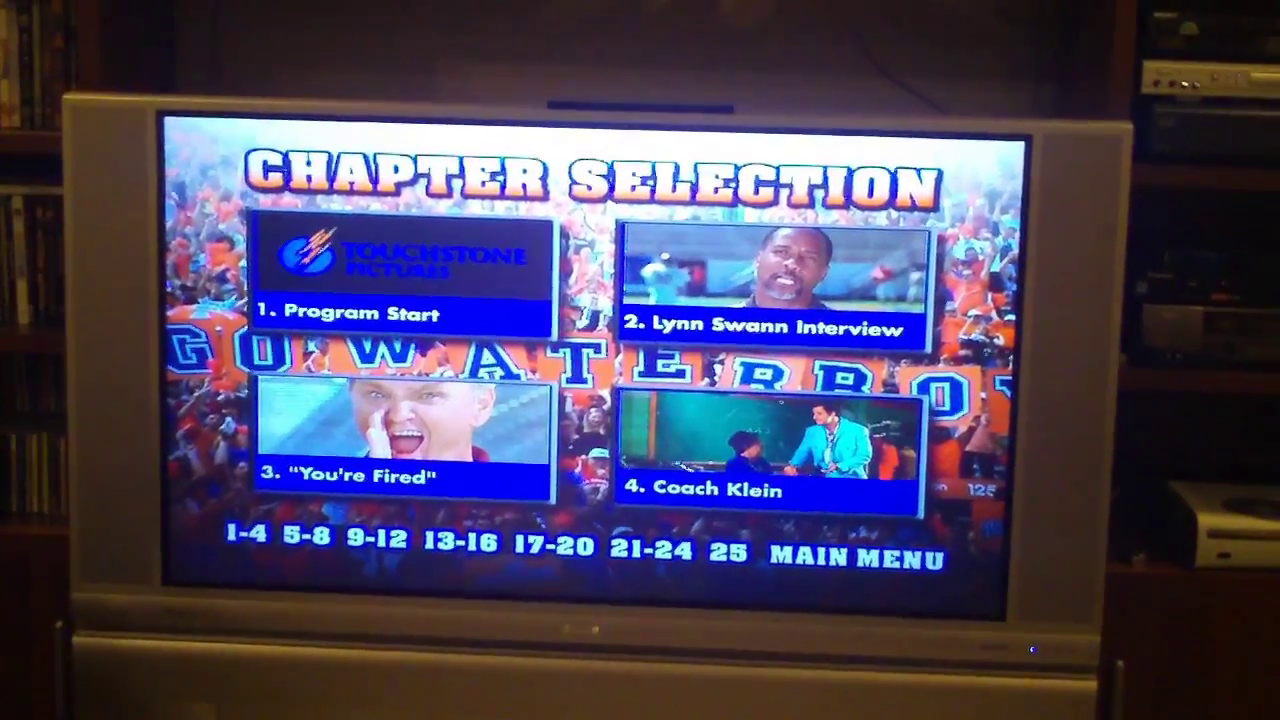